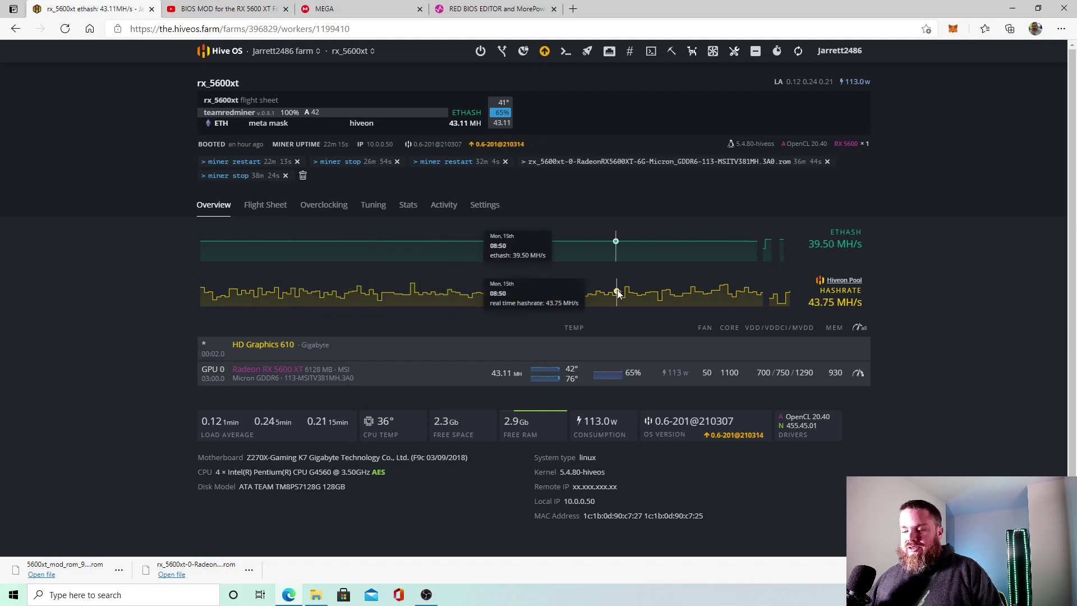
Send Stop Miner to the rx_5600xt worker from Miner Actions and go to its Overclocking page
click(674, 52)
click(698, 120)
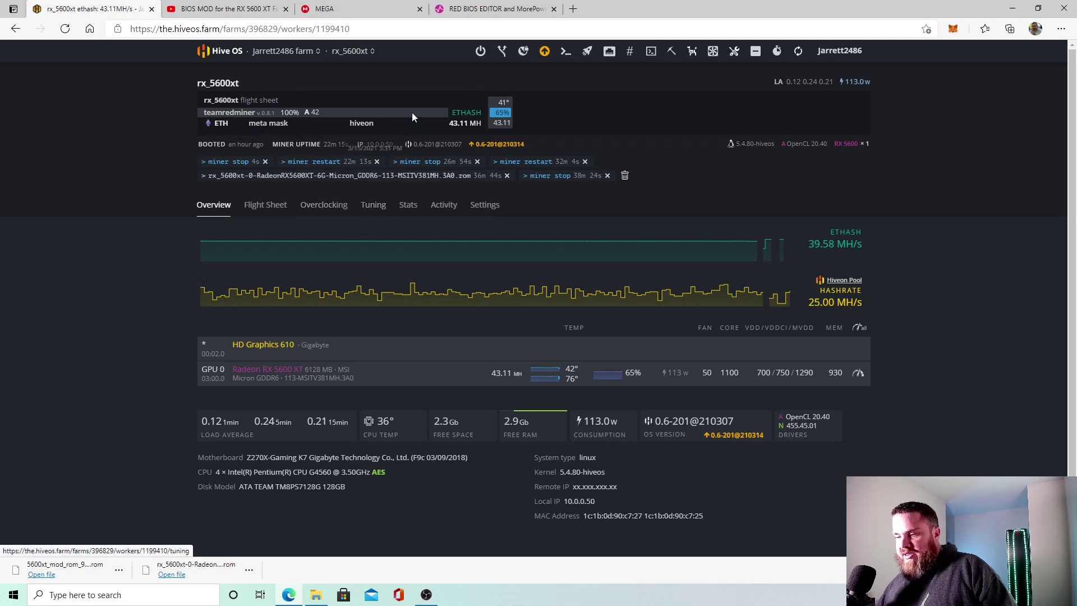
click(319, 219)
Start a VBIOS download for GPU 0 (Radeon RX 5600 XT), toggle farm storage on and off, then close the dialog
click(318, 269)
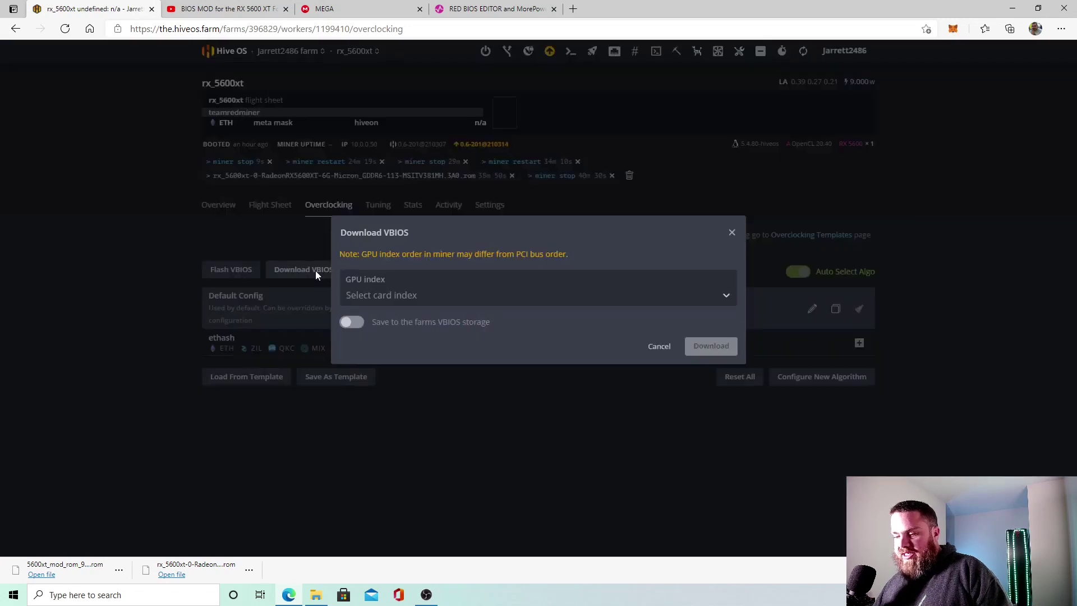
click(400, 294)
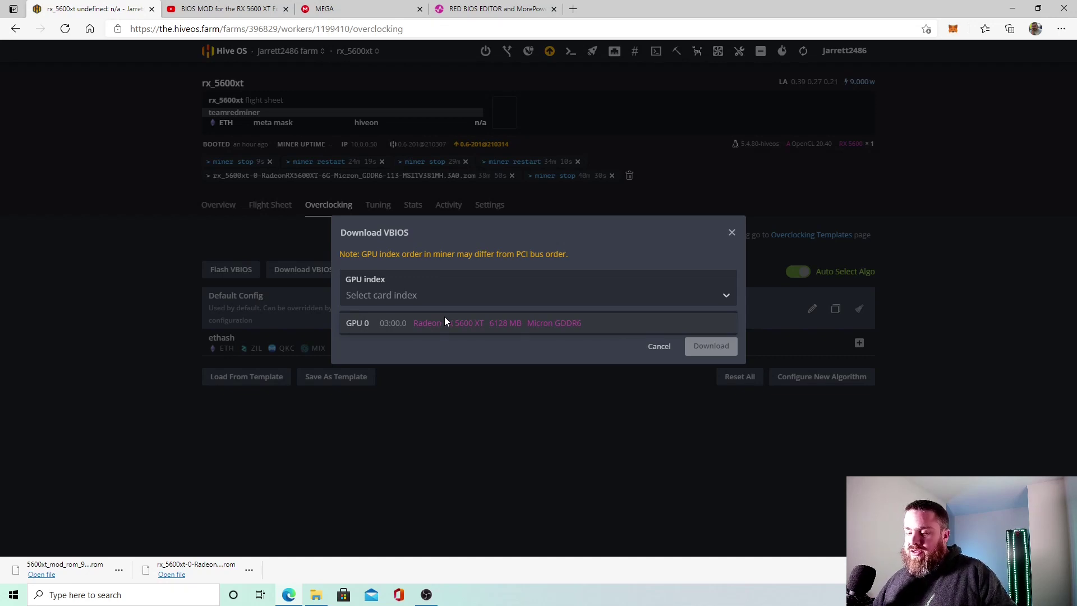
click(491, 322)
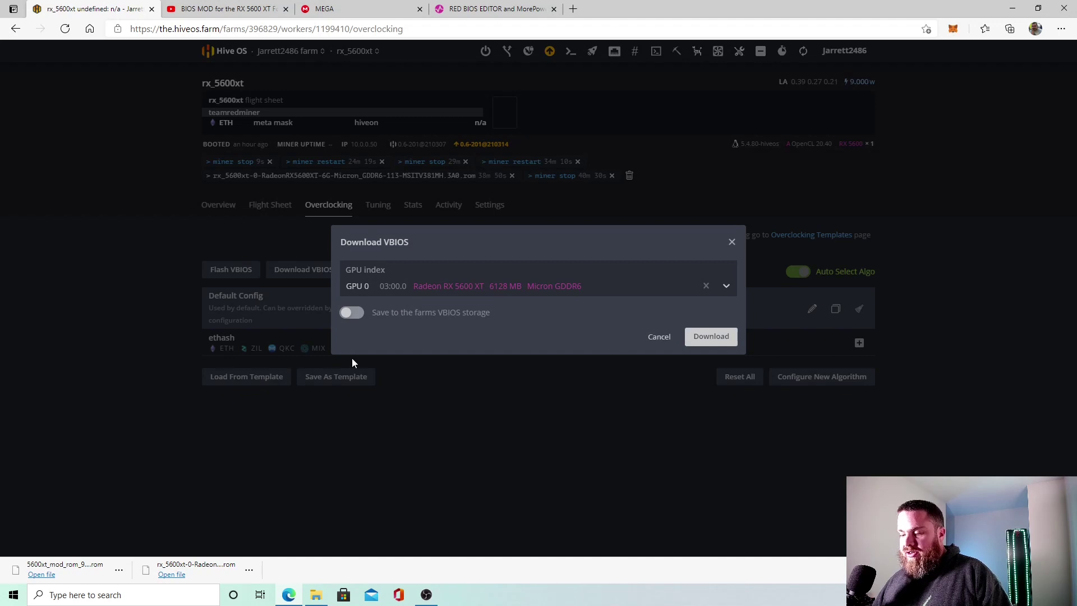
click(353, 316)
click(355, 319)
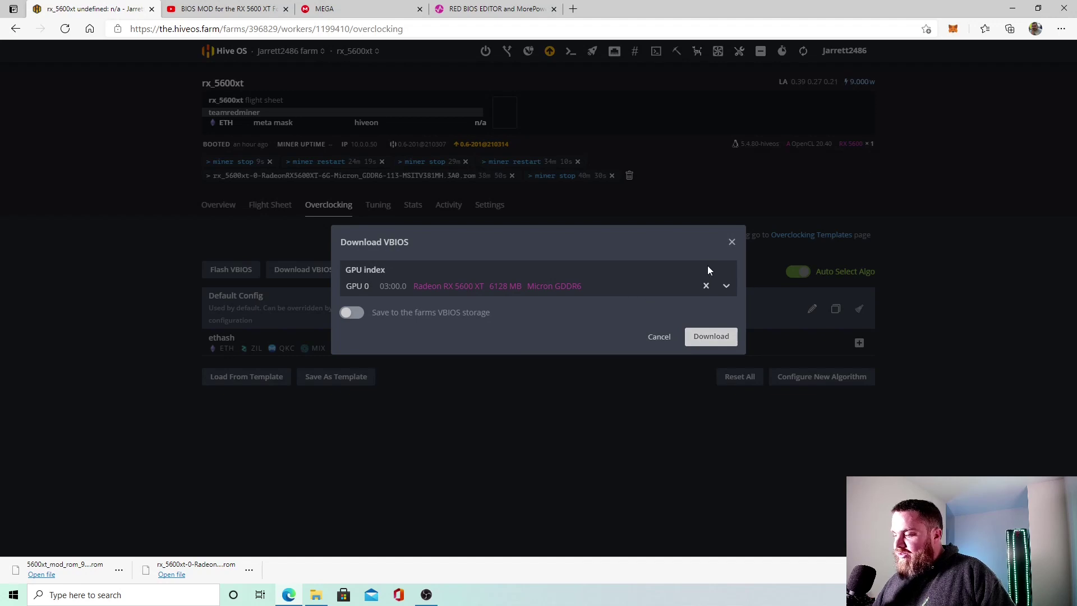
click(732, 241)
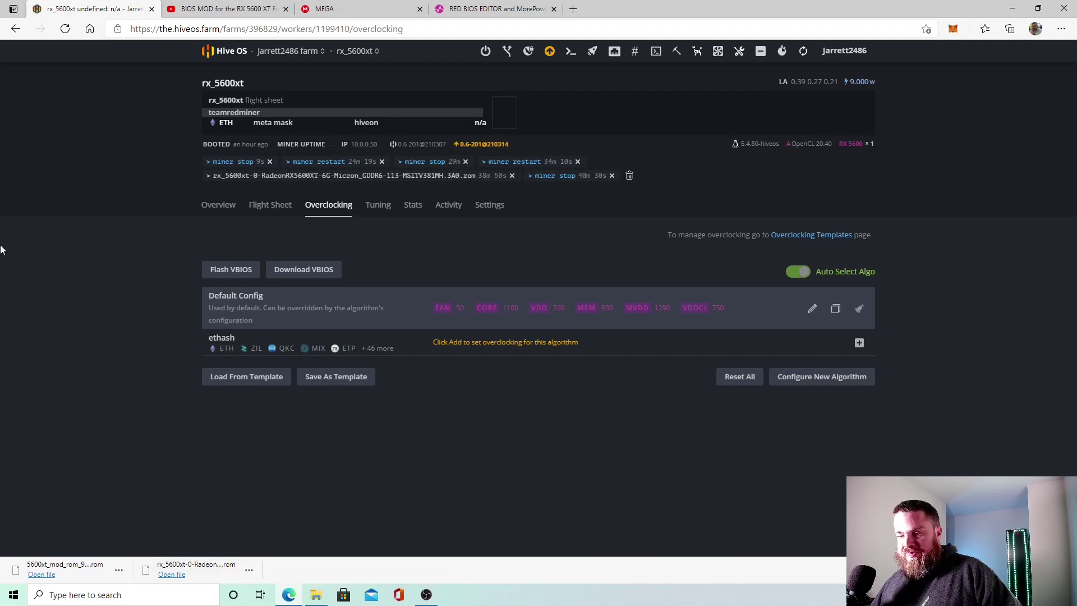
Review the description of the RX 5600 XT BIOS mod video on YouTube
click(198, 7)
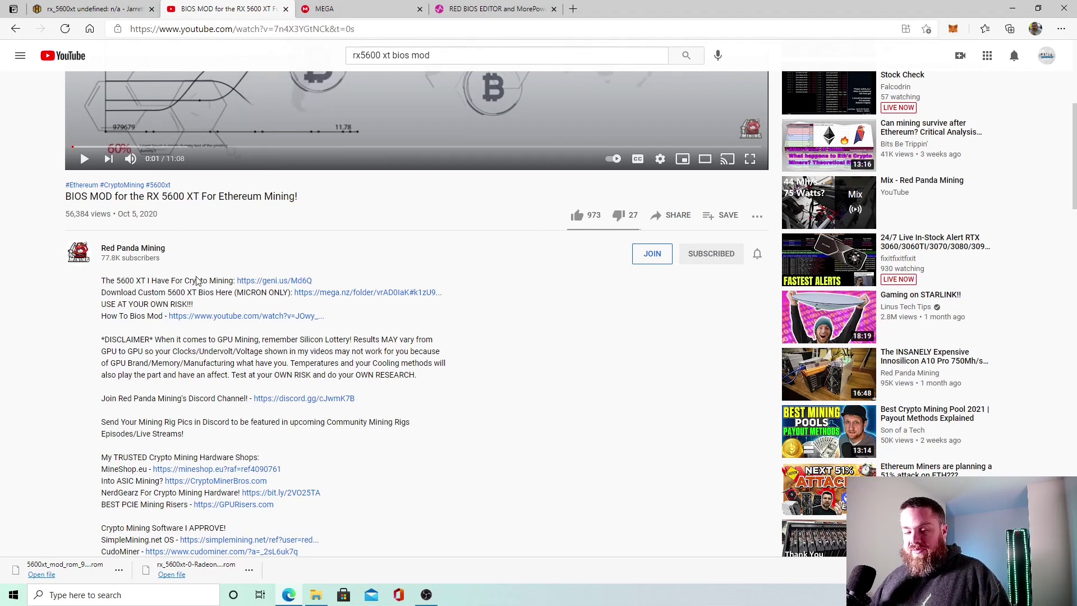
scroll(277, 208, up, 3)
scroll(277, 208, up, 3)
scroll(277, 259, down, 7)
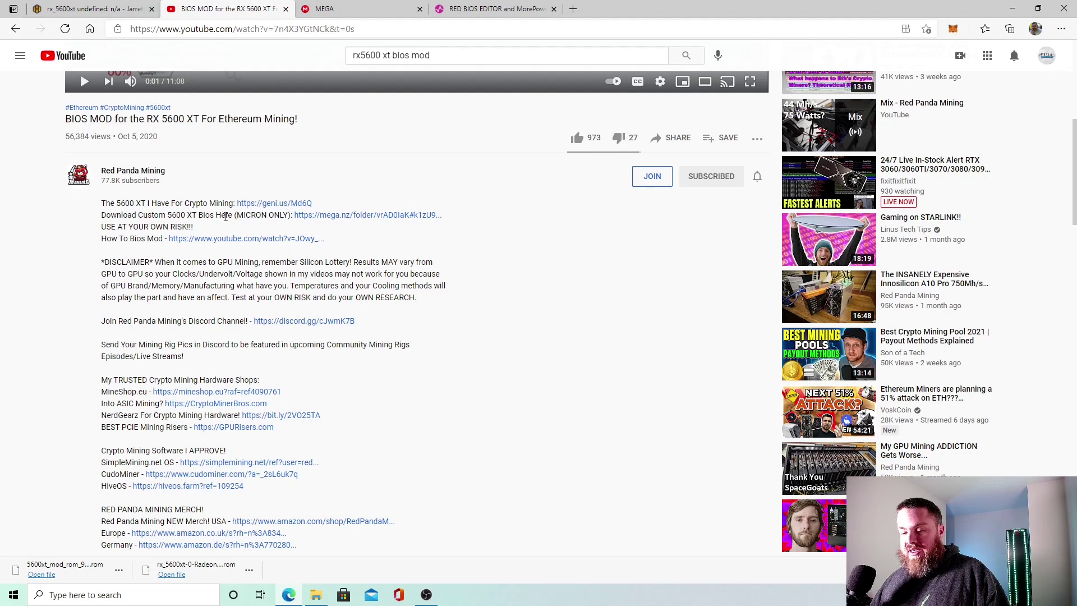
click(336, 7)
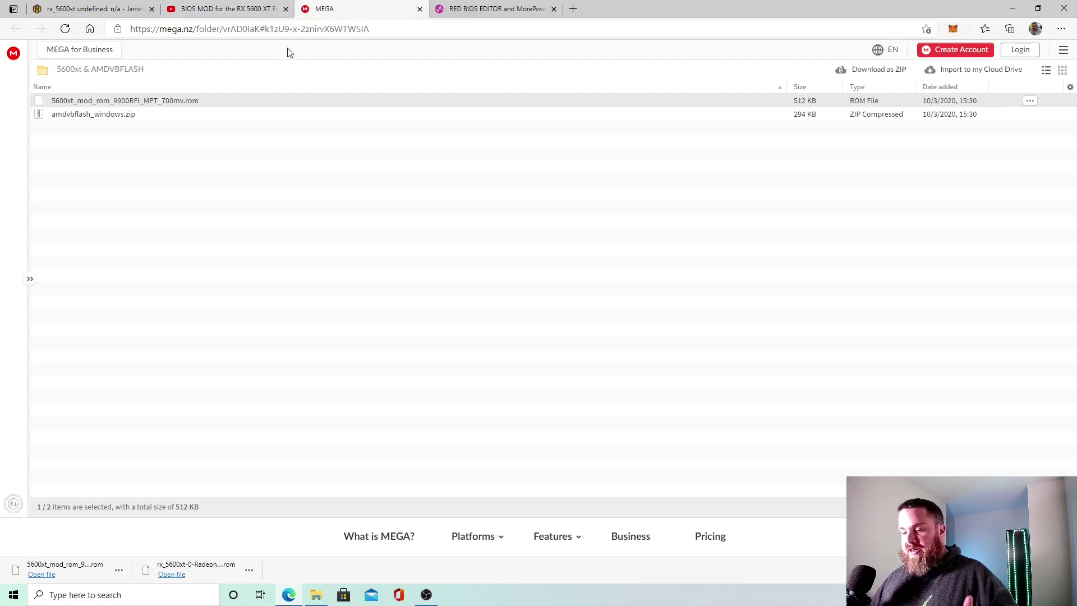
Move from the MEGA 5600xt & AMDVBFLASH folder to the igor'sLAB Red BIOS Editor page
click(463, 9)
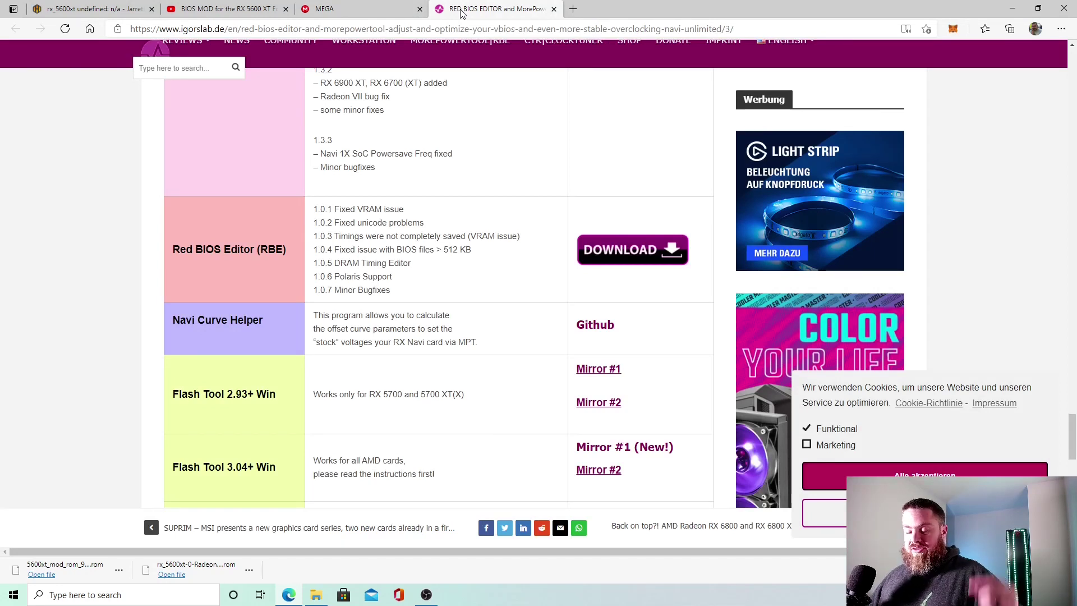
Locate the Red BIOS Editor (RBE) download row on igor'sLAB, then open the Downloads folder
scroll(365, 319, up, 5)
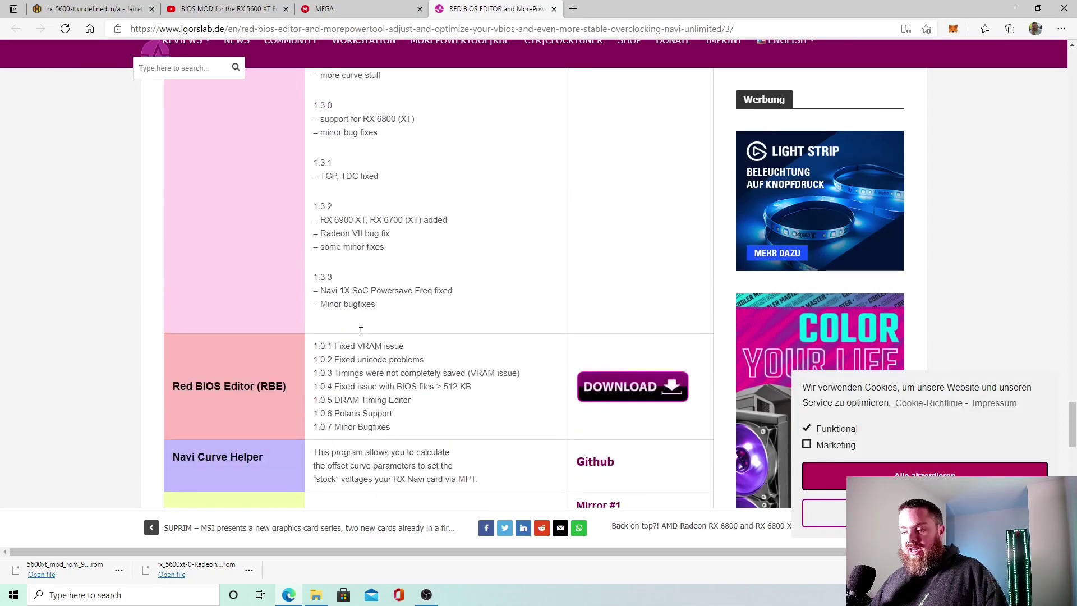
scroll(365, 373, down, 4)
scroll(368, 373, down, 3)
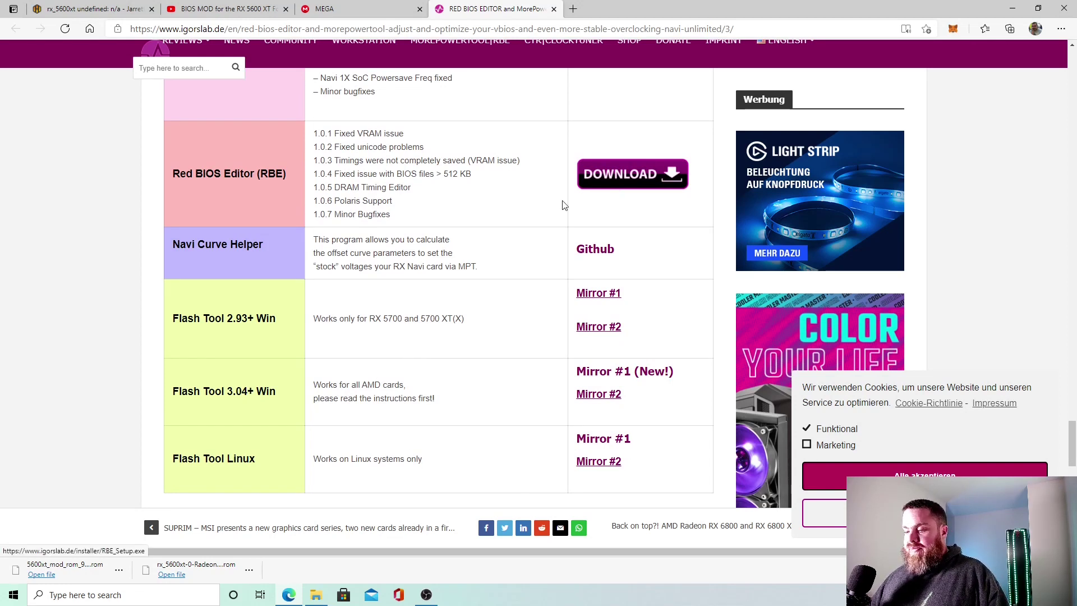
scroll(358, 217, up, 3)
scroll(359, 218, down, 1)
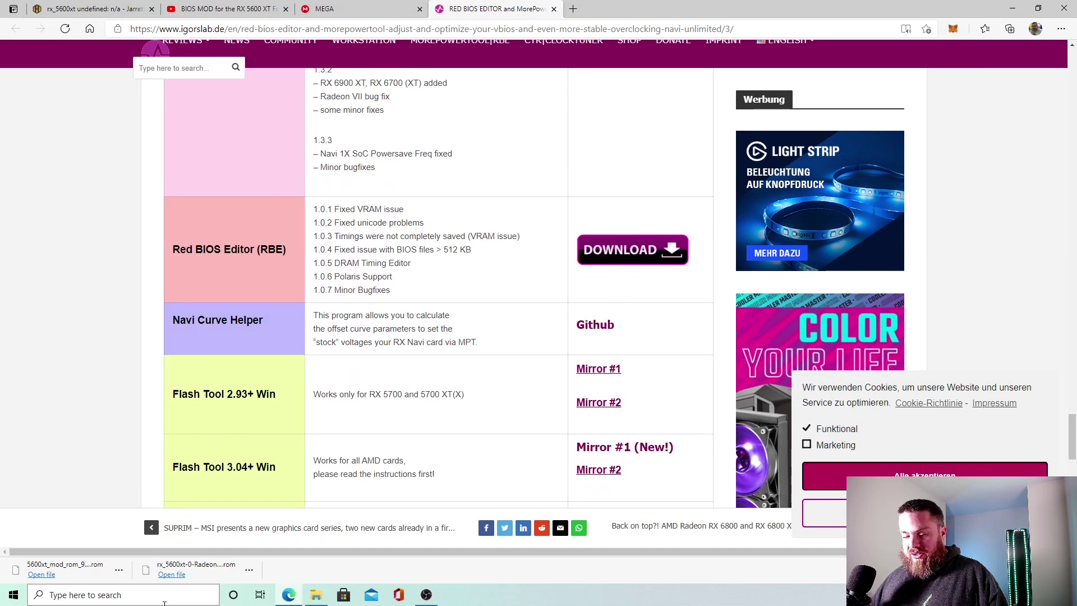
click(315, 594)
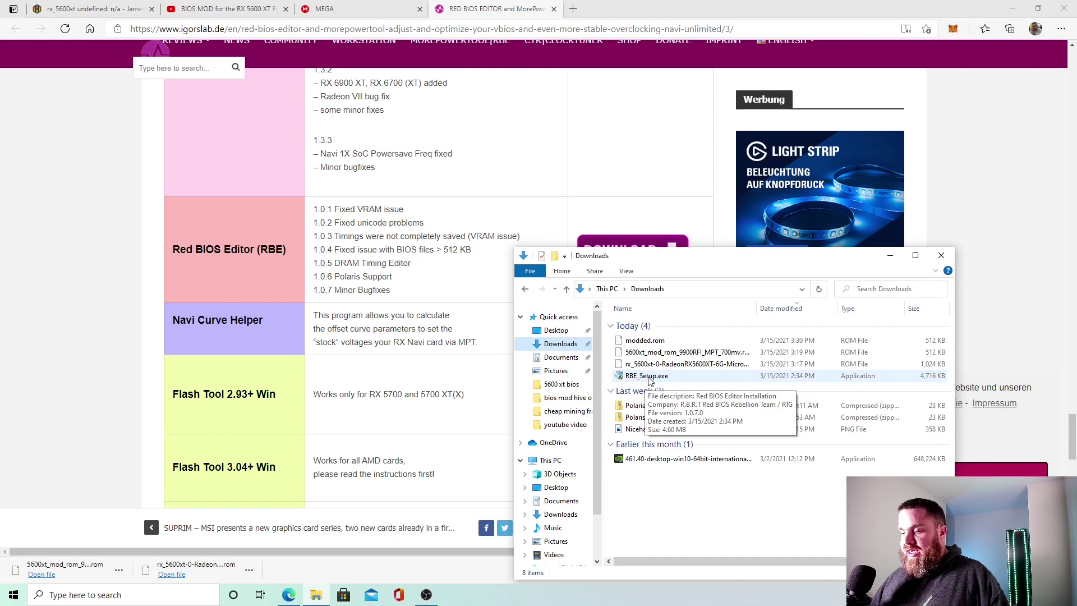
Minimize the browser and OBS, then launch Red BIOS Editor from the desktop
click(1012, 7)
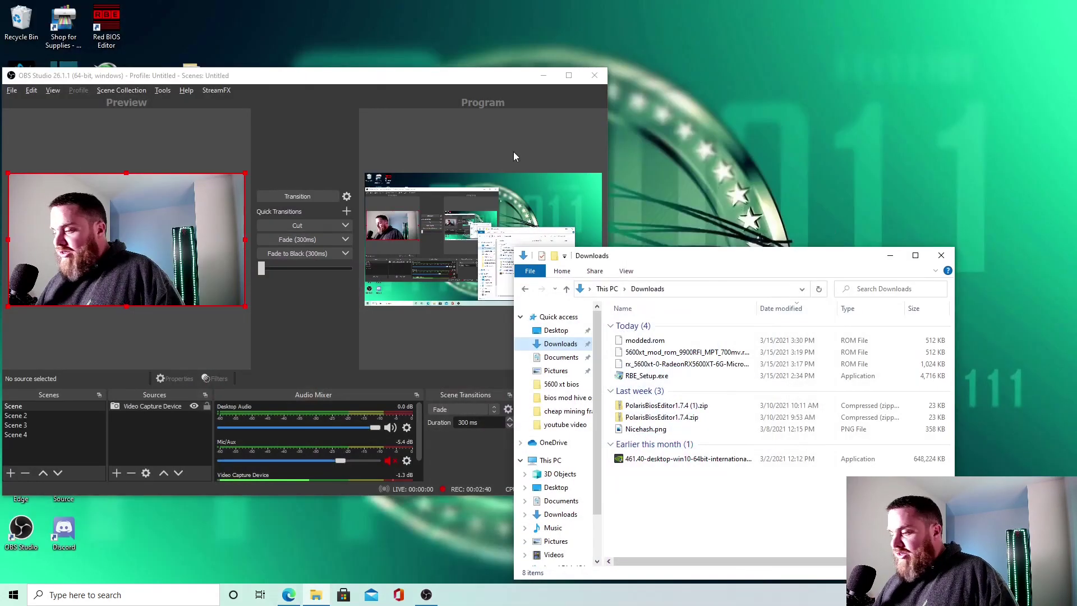
click(543, 75)
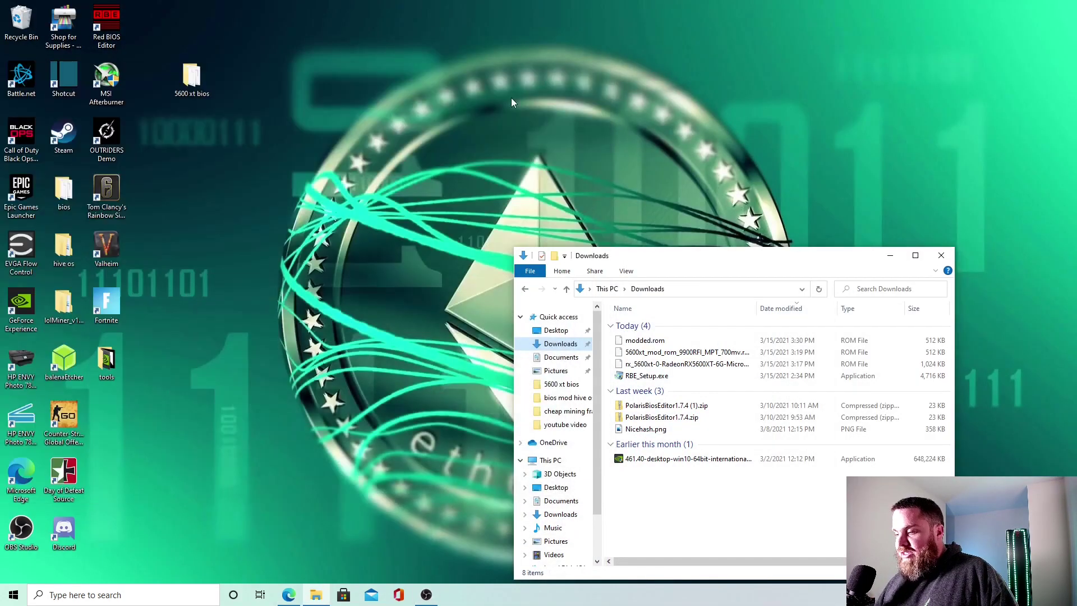
double_click(114, 18)
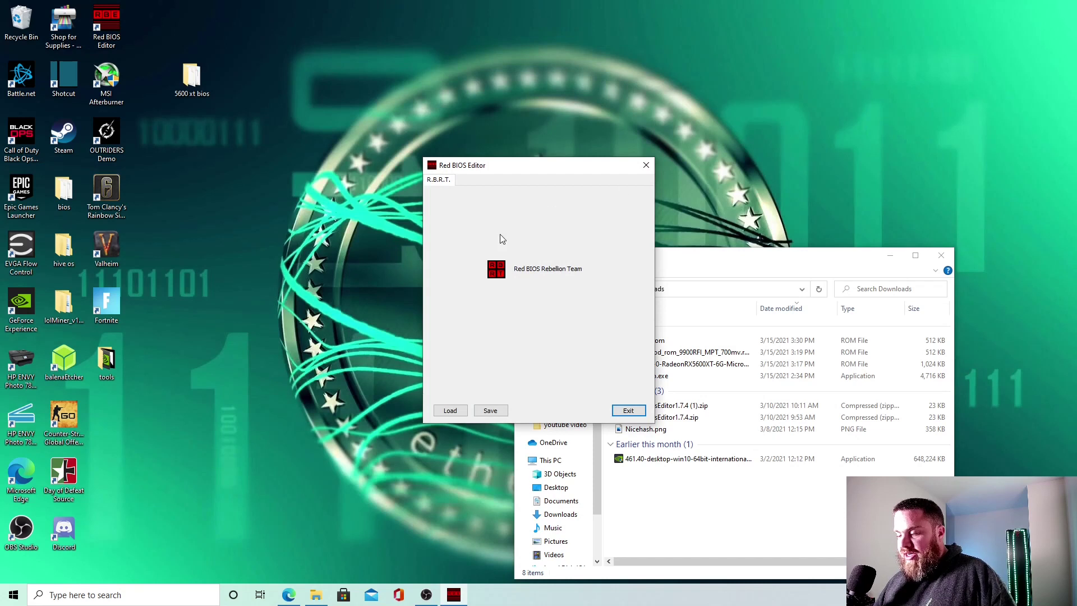
Load the stock rx_5600xt MSITV381MH.3A0 ROM from Downloads into Red BIOS Editor
click(450, 412)
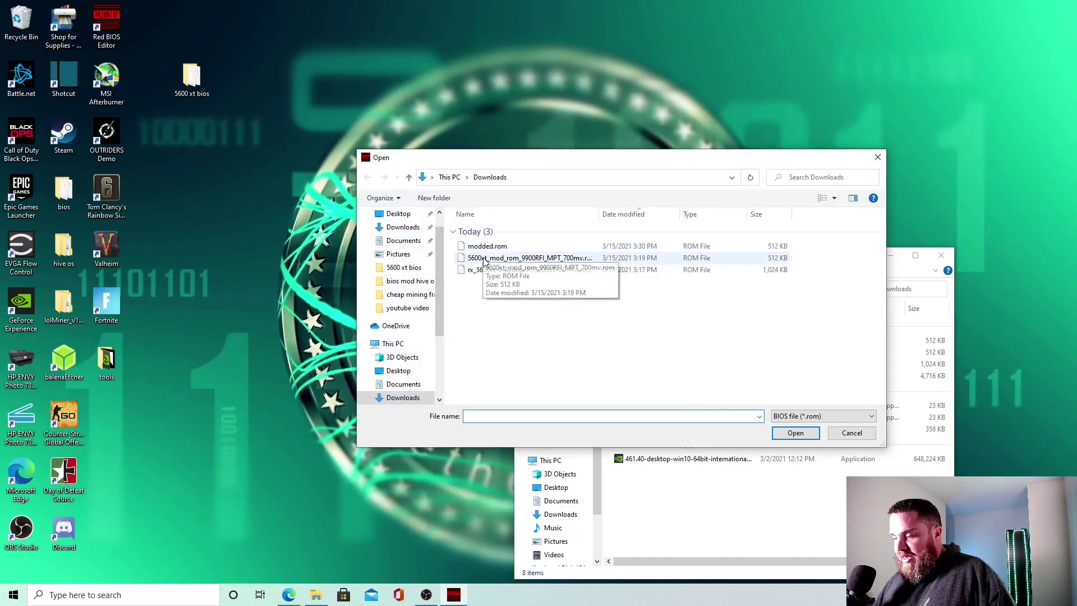
click(493, 272)
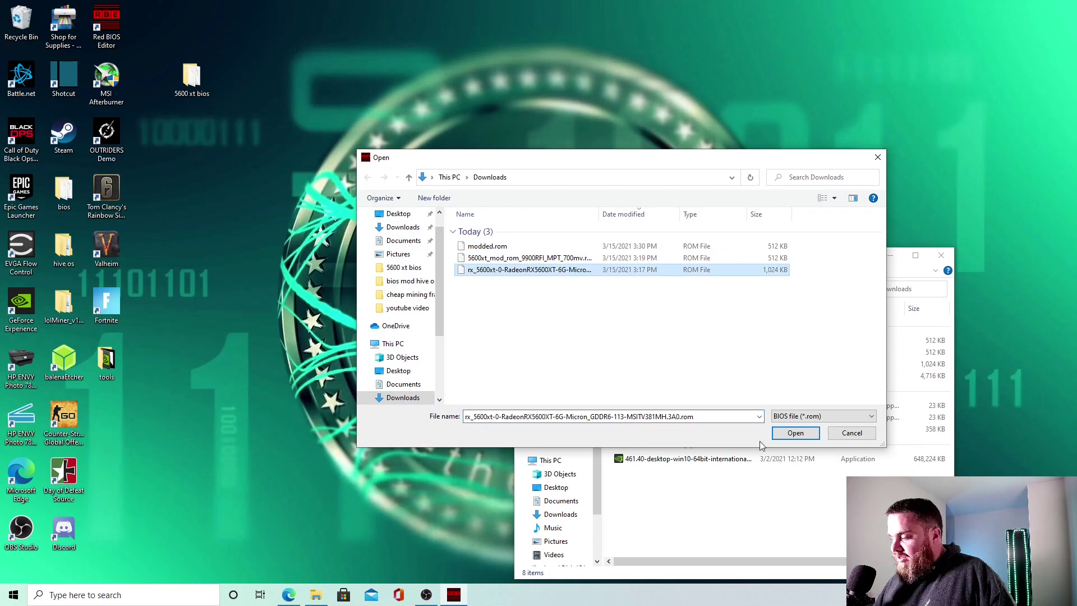
click(780, 436)
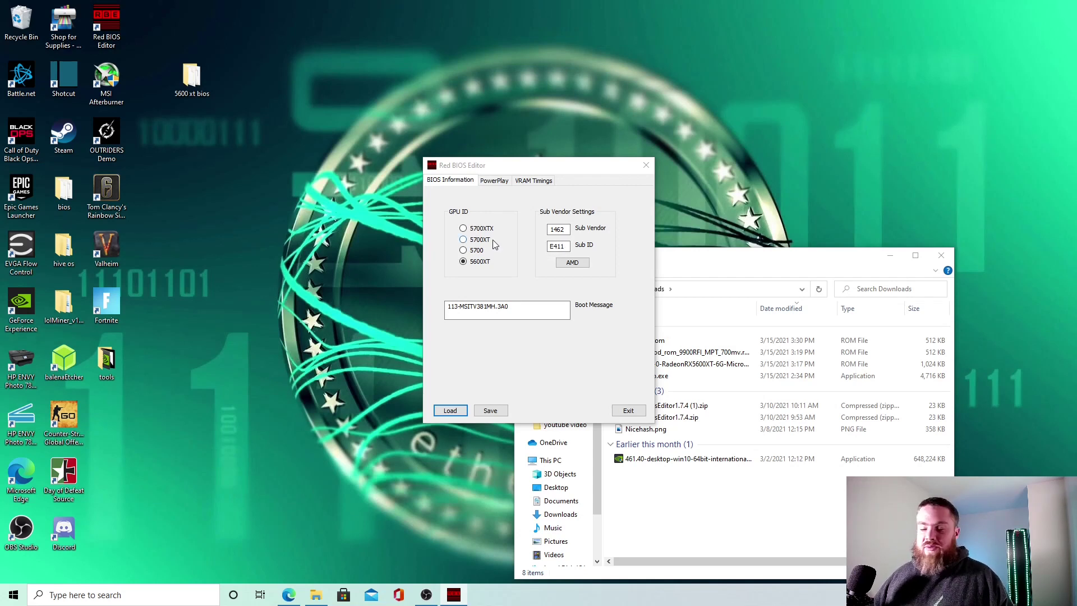
click(457, 411)
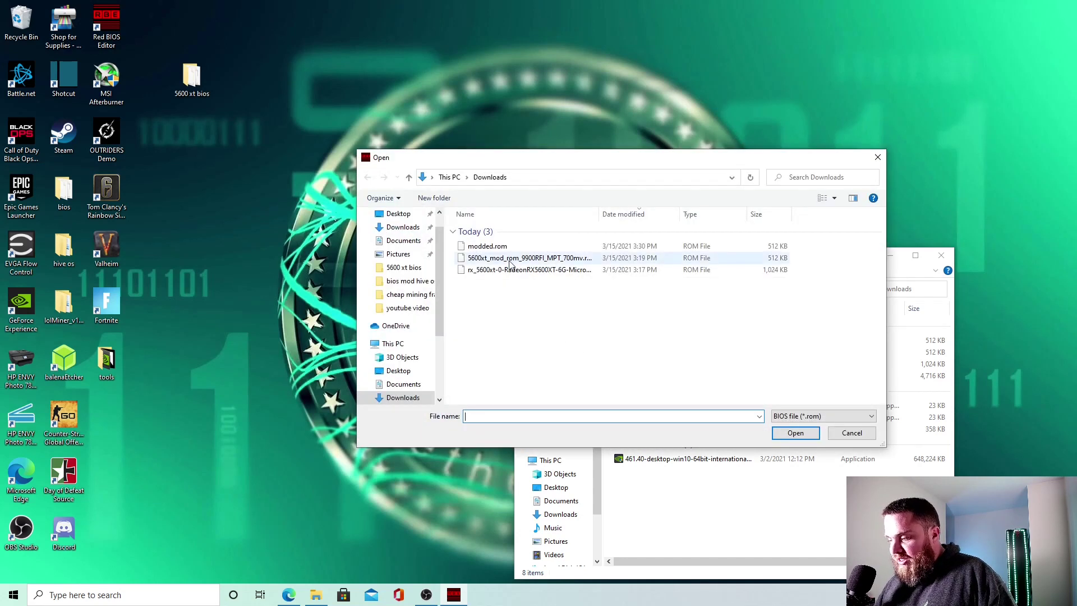
Load the 700mv mod ROM and change its Sub ID to E411
click(509, 260)
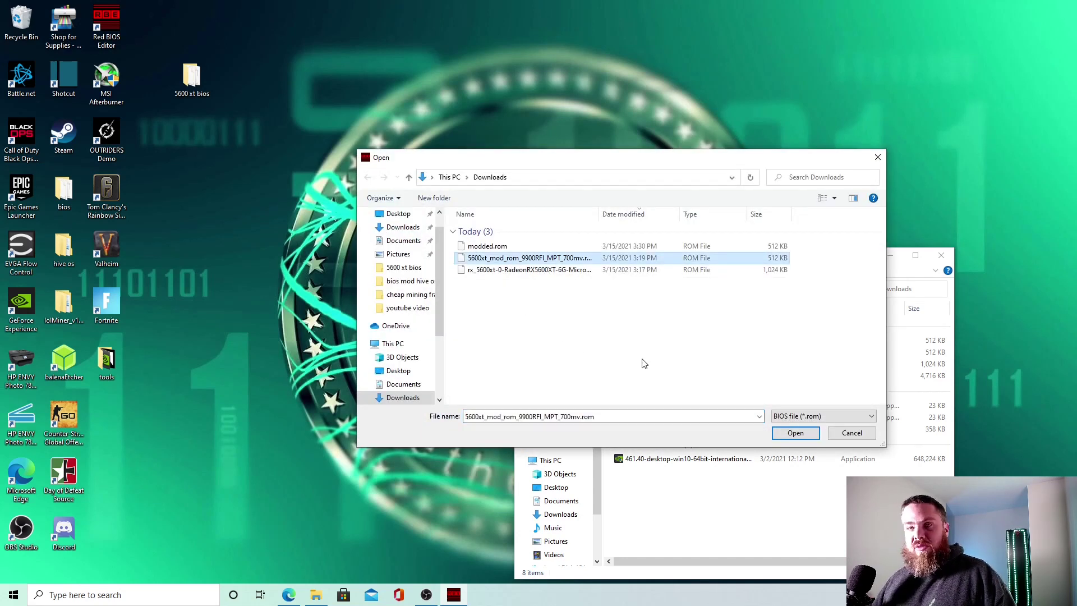
click(797, 433)
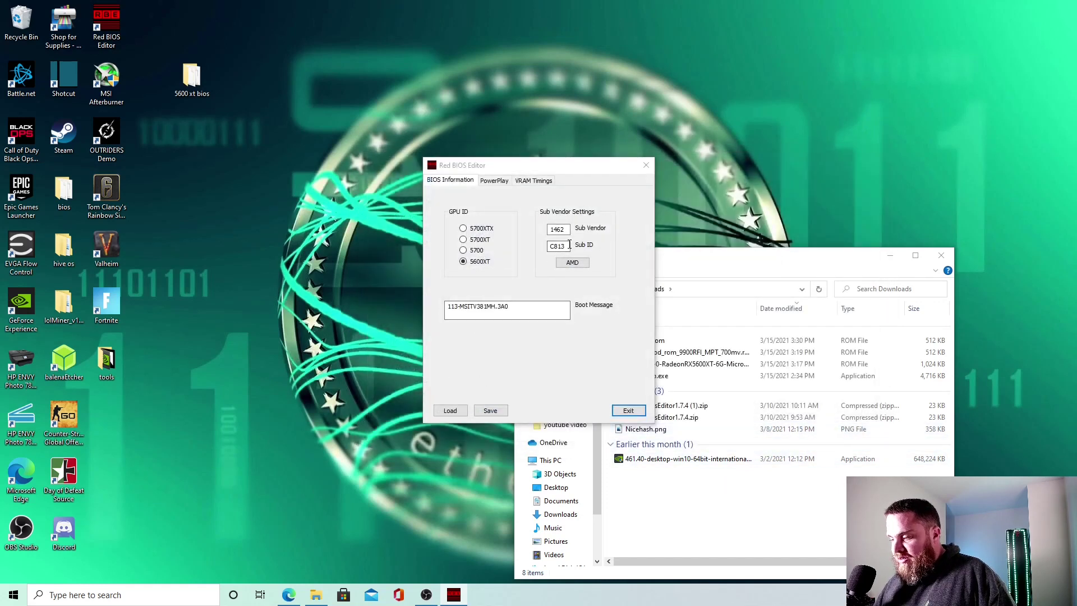
drag(568, 245, 544, 247)
text(E)
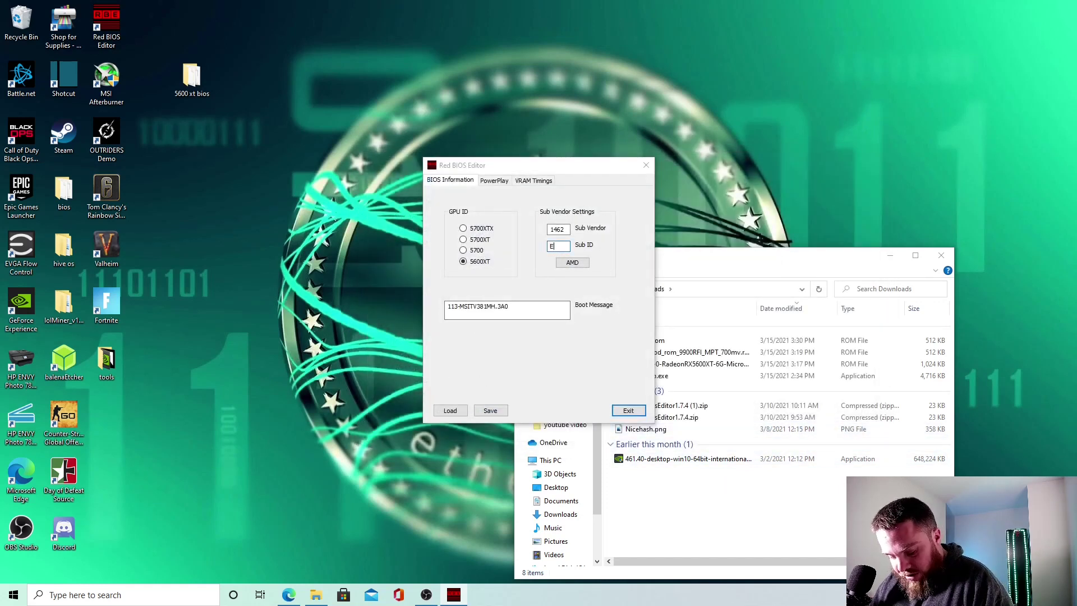
text(411)
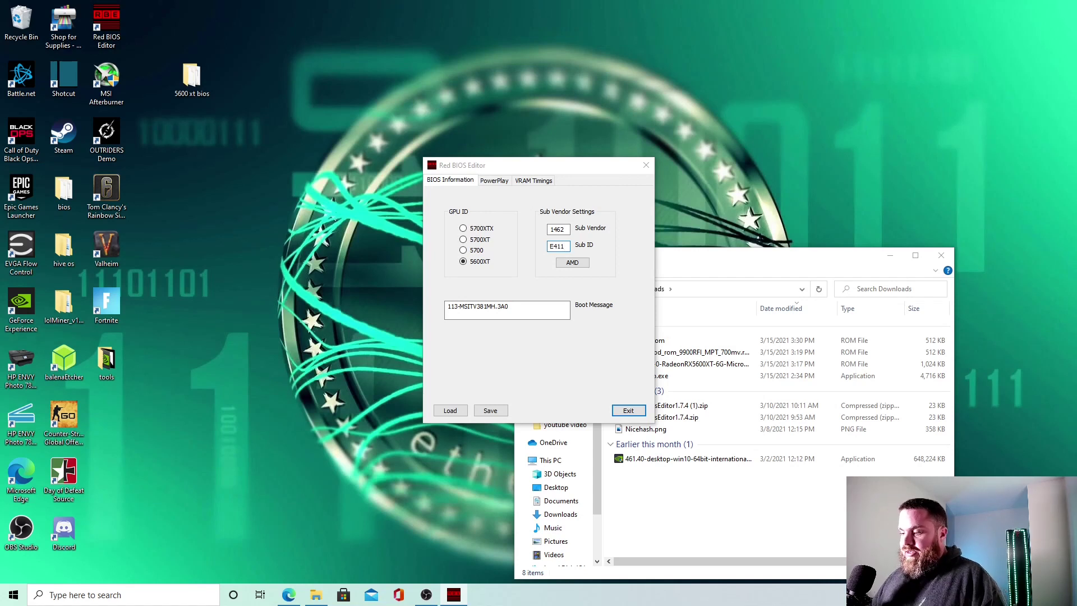
Save the edited BIOS over modded.rom in Downloads and exit the editor
click(491, 411)
click(561, 246)
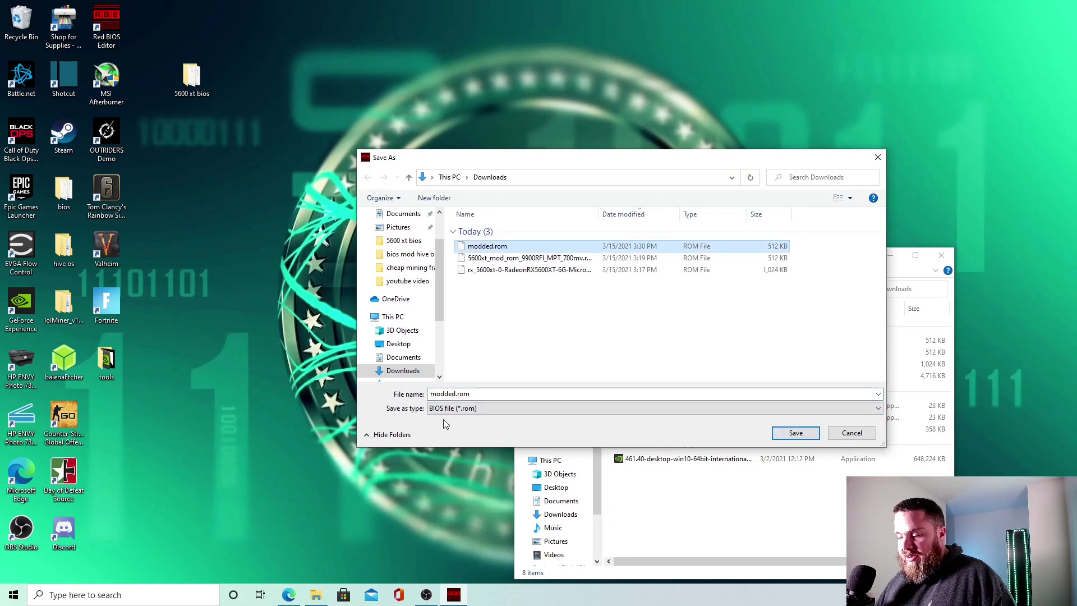
click(457, 394)
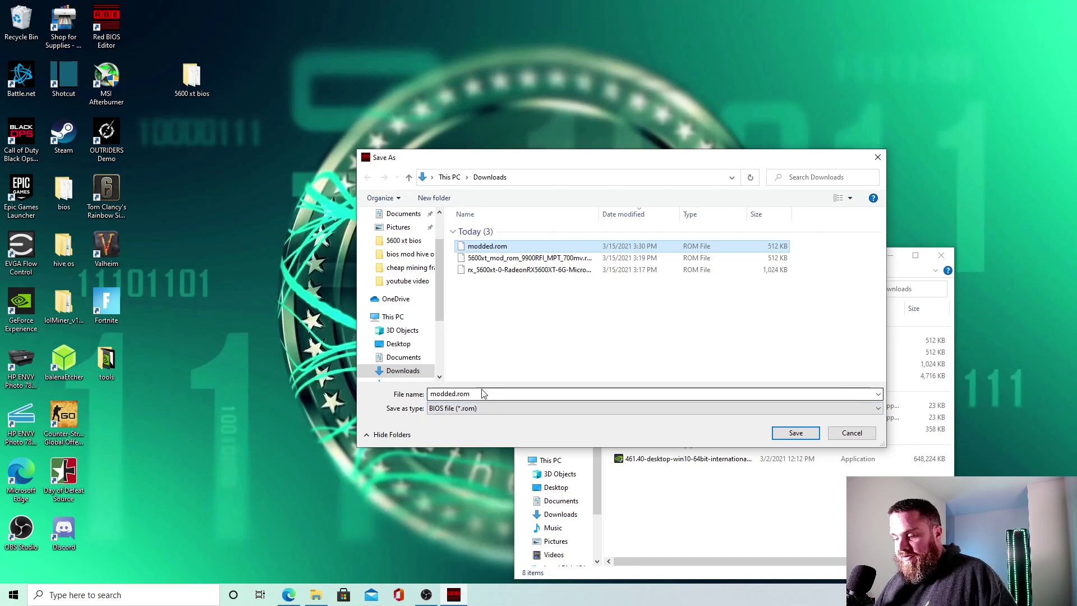
click(796, 433)
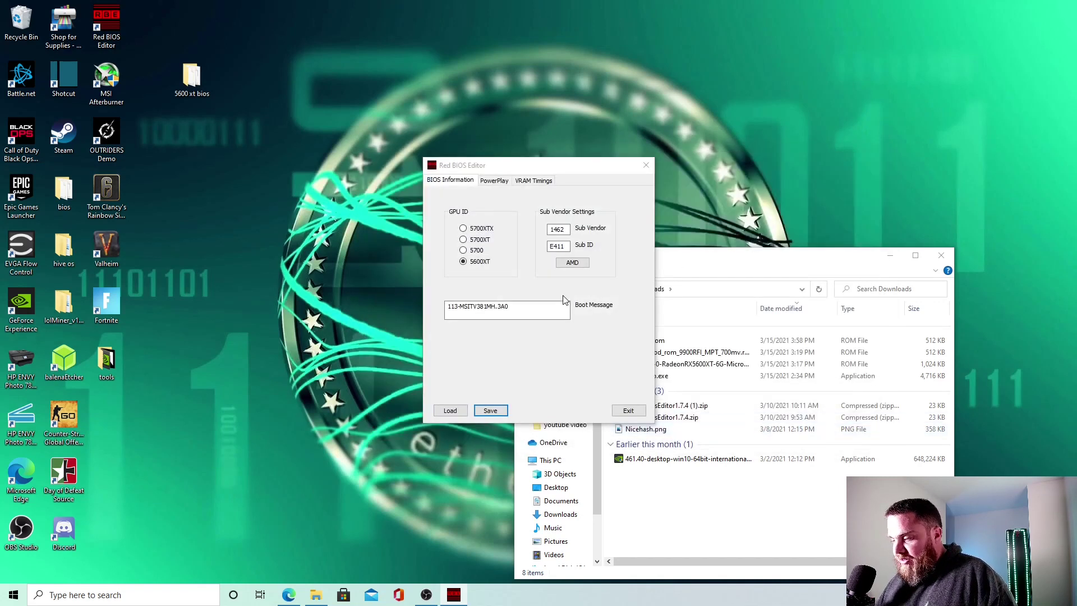
click(646, 165)
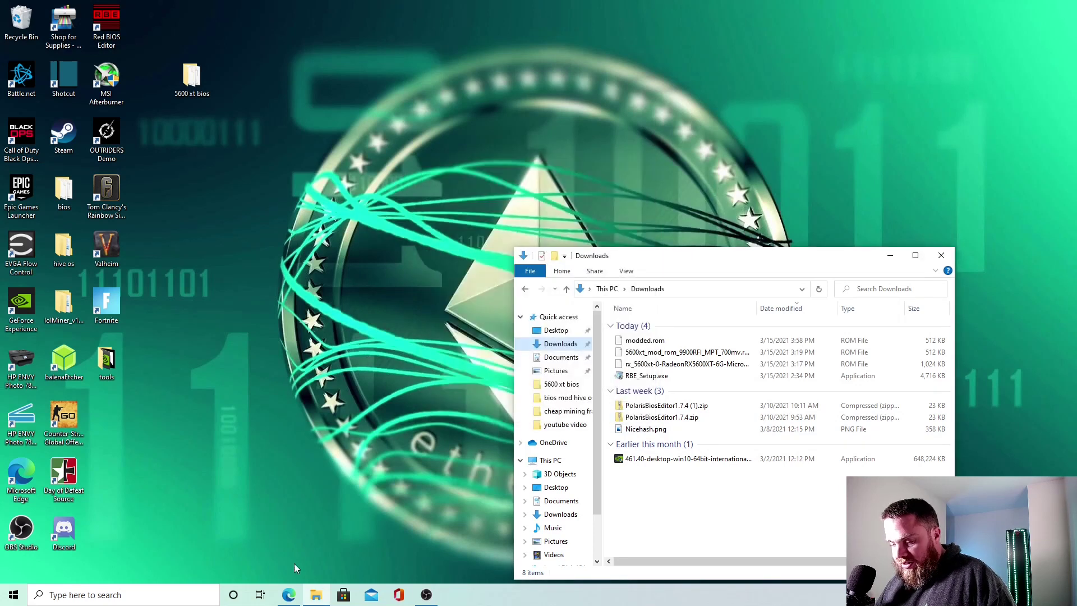
In Hive OS Flash VBIOS, attach modded_rx5600xt bios.rom for GPU 0, then close without uploading
click(288, 594)
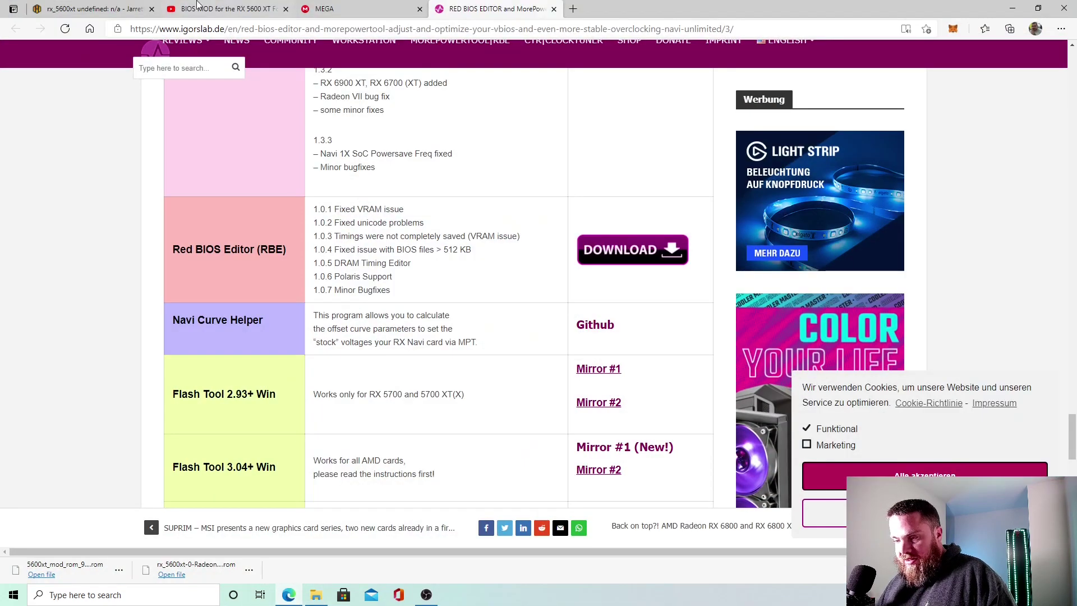
click(90, 9)
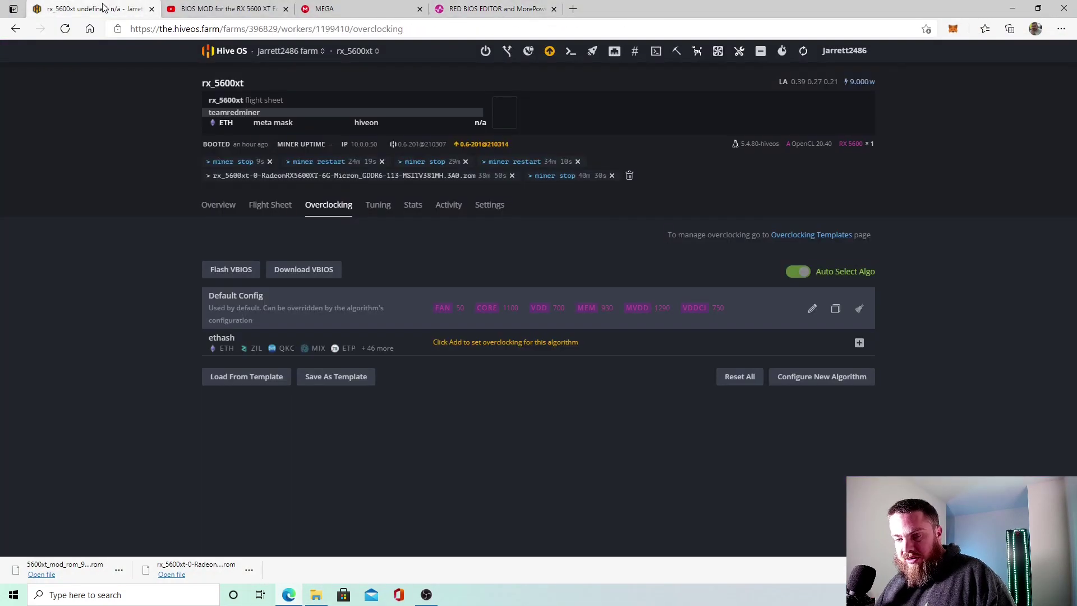
click(232, 269)
click(416, 252)
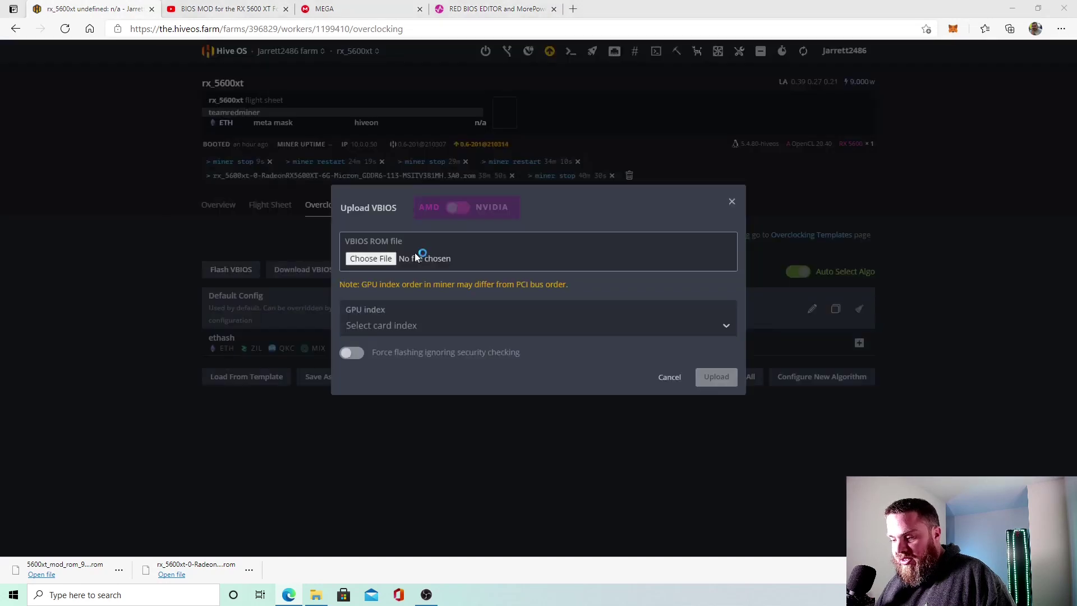
click(168, 96)
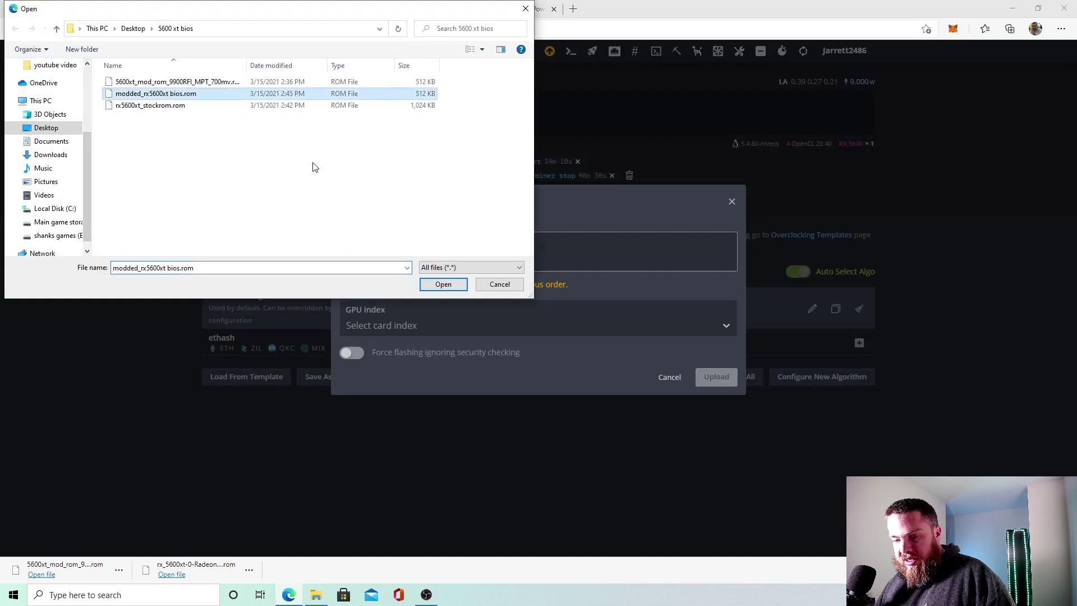
click(443, 285)
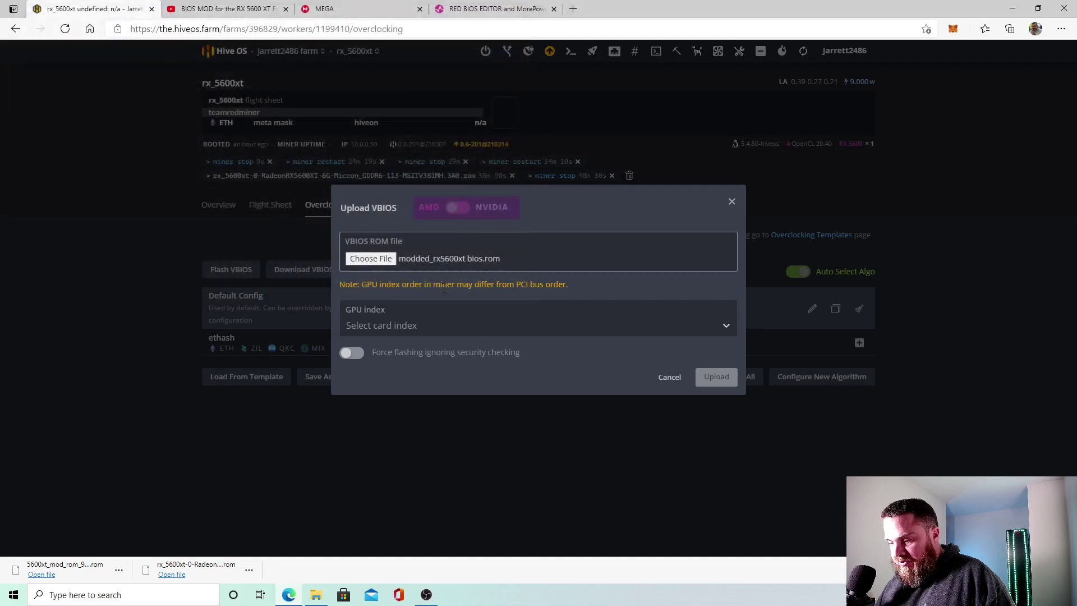
click(432, 318)
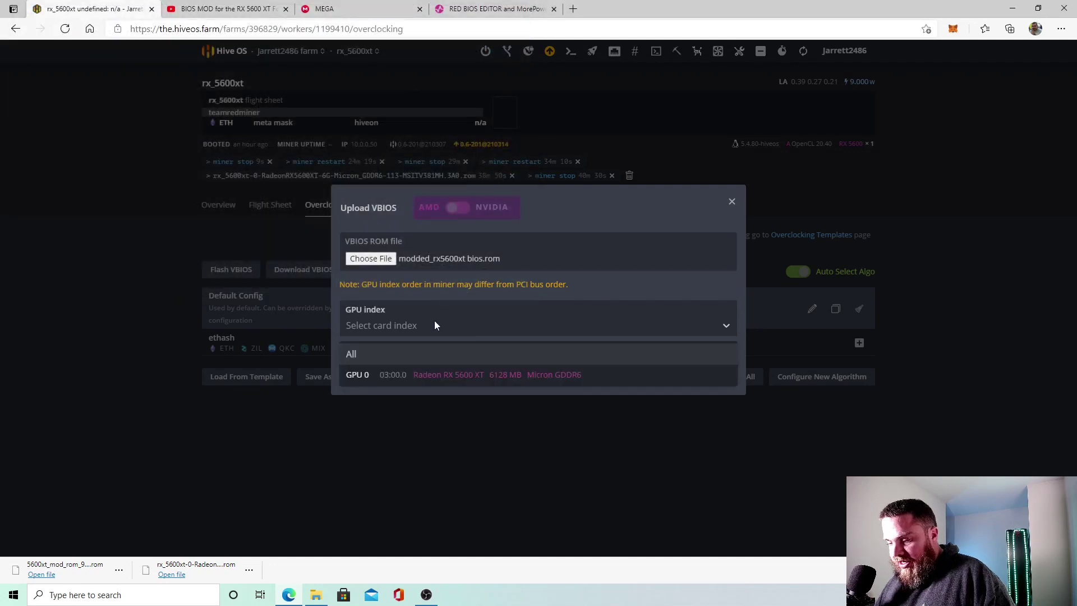
click(430, 376)
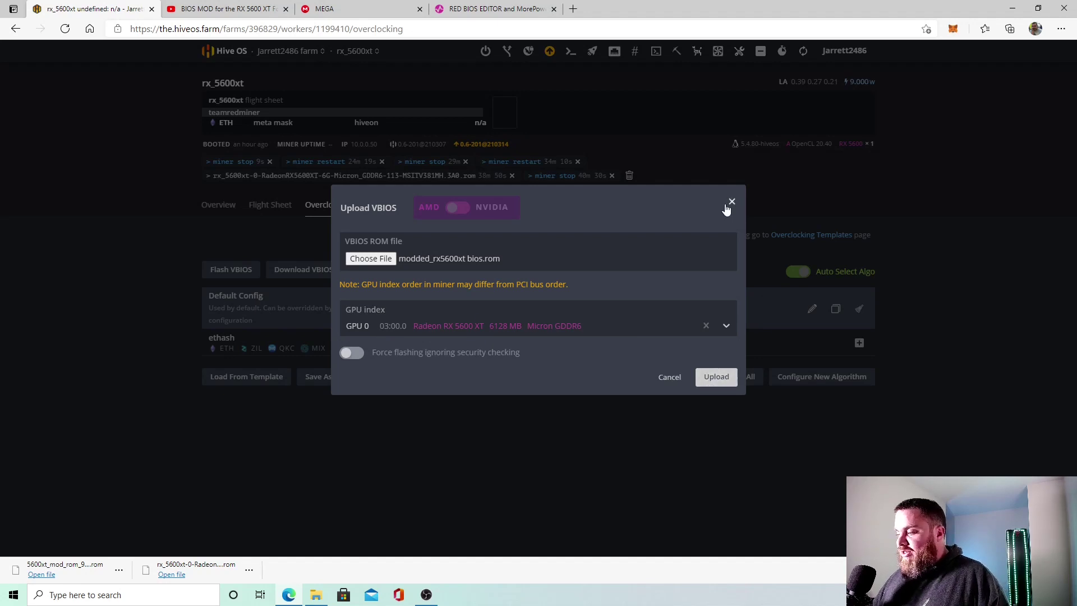
click(730, 203)
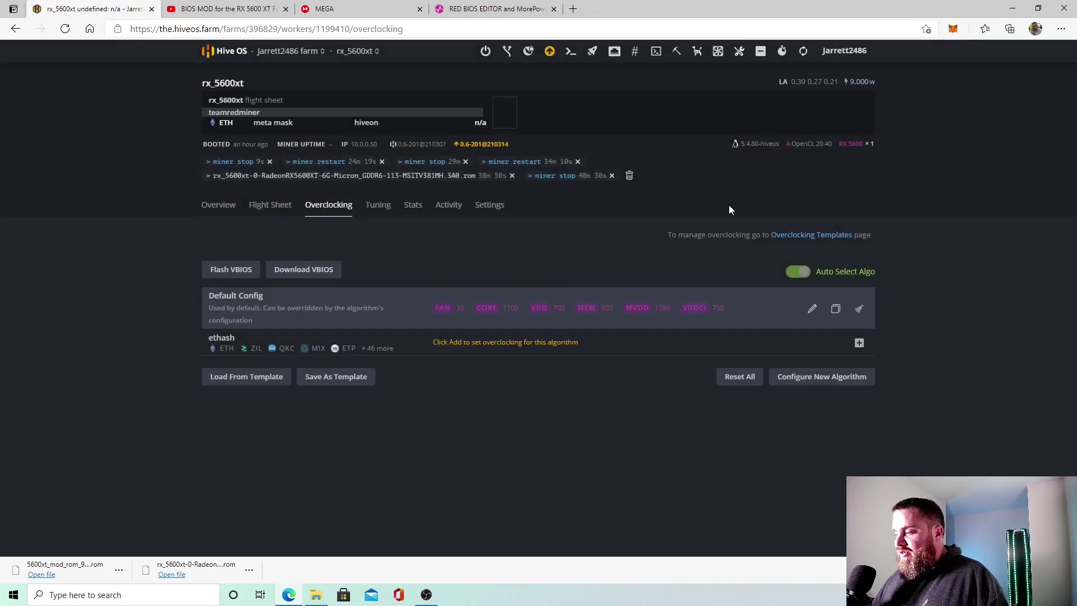
Restart the miner, then open GPU 0's overclock settings (core 1100, memory 930) from Overview
click(677, 51)
click(687, 151)
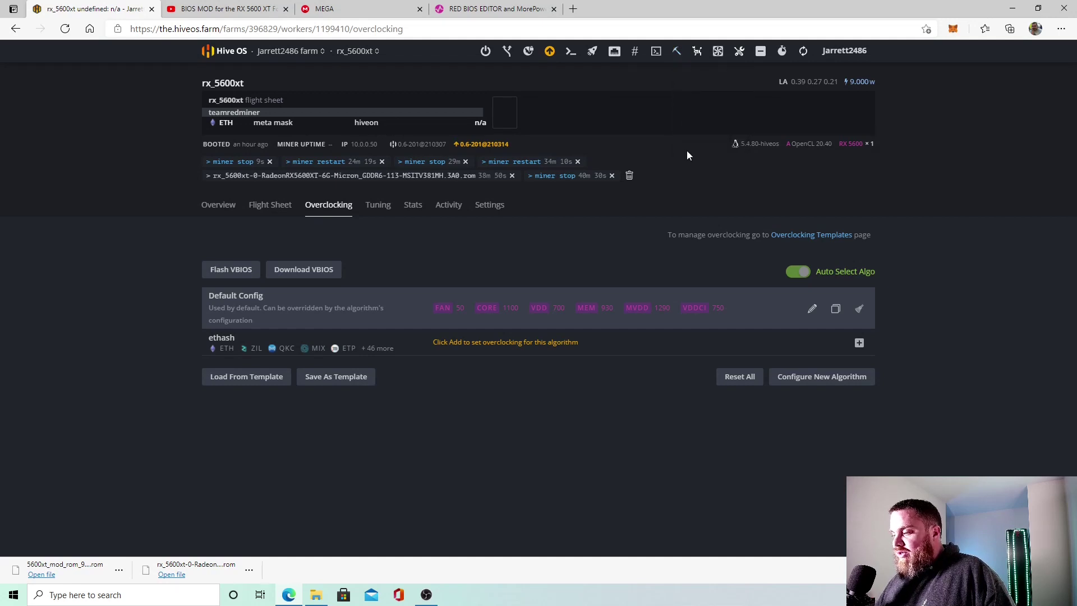
click(239, 204)
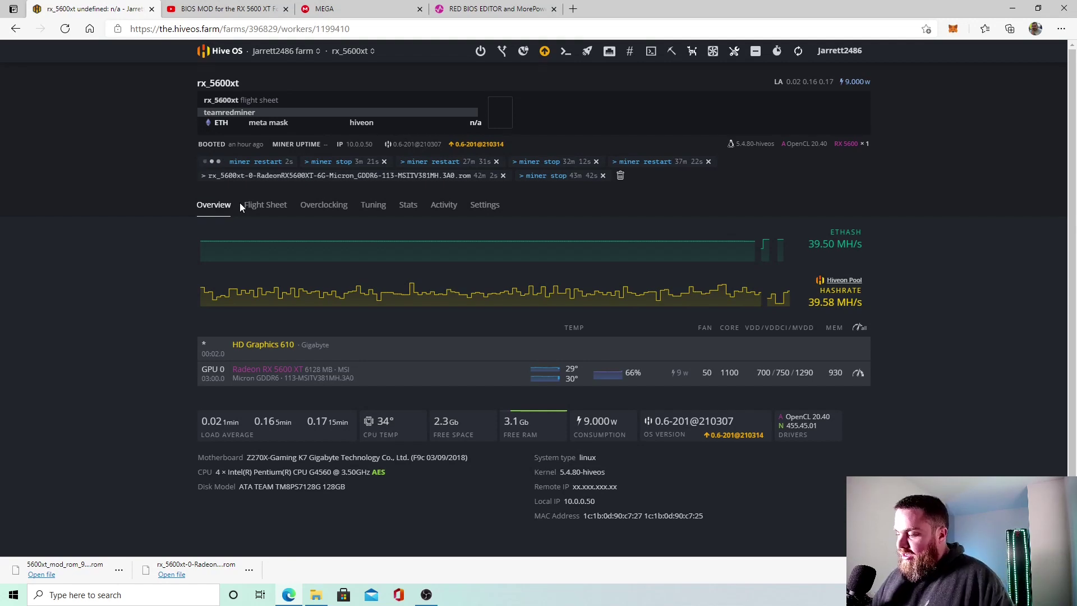
click(857, 375)
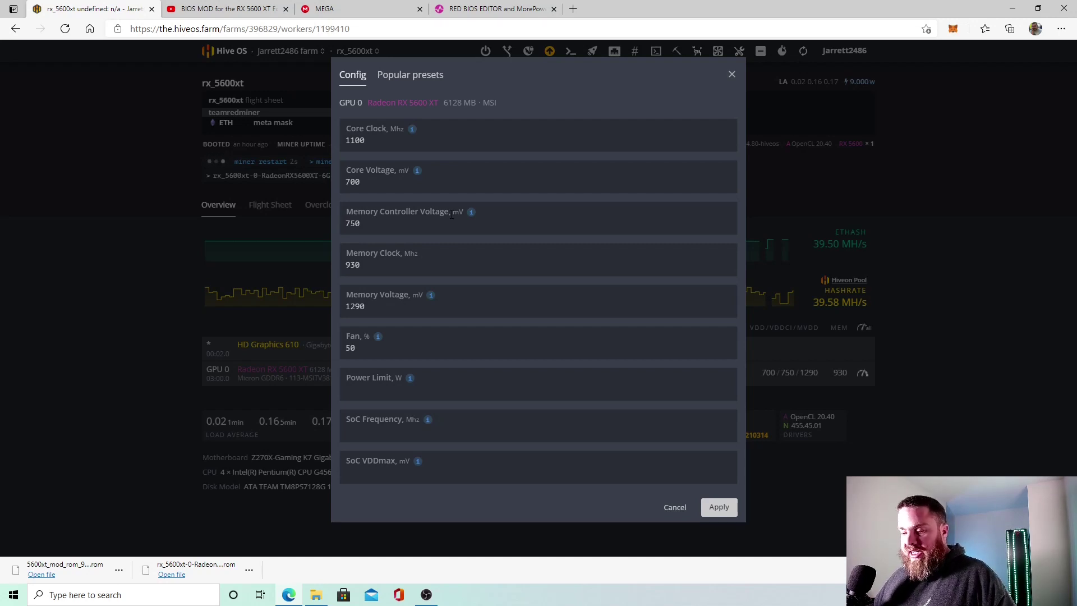
Check the Memory Controller Voltage field, then dismiss GPU 0's overclock config without saving changes
click(522, 228)
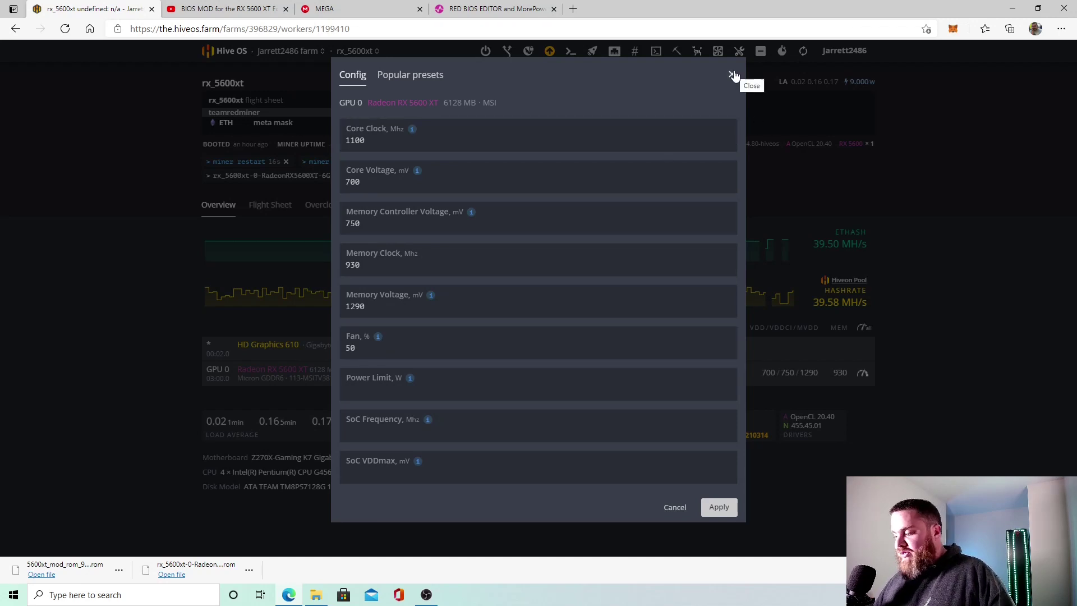
click(729, 75)
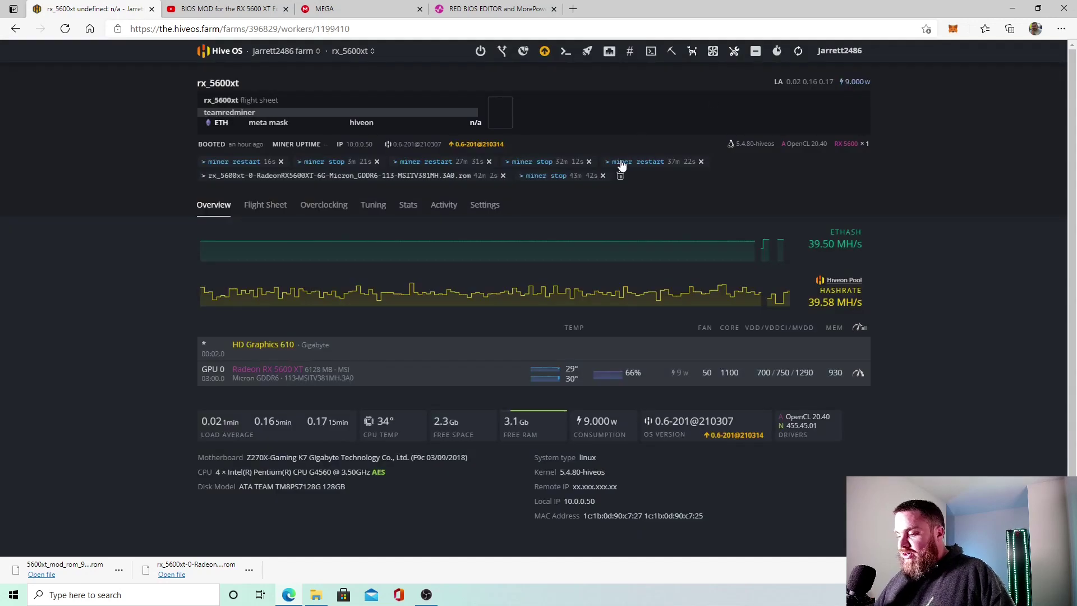